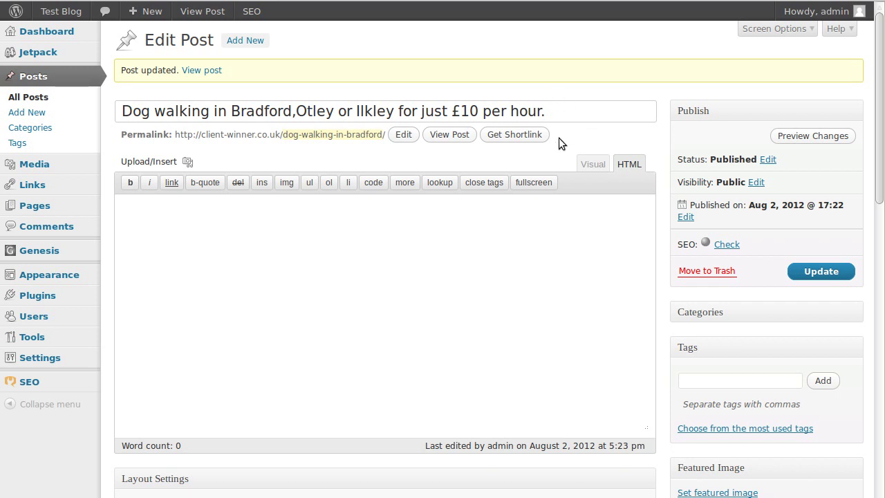
# Update the dog-walking post to save its latest changes.
pyautogui.click(813, 274)
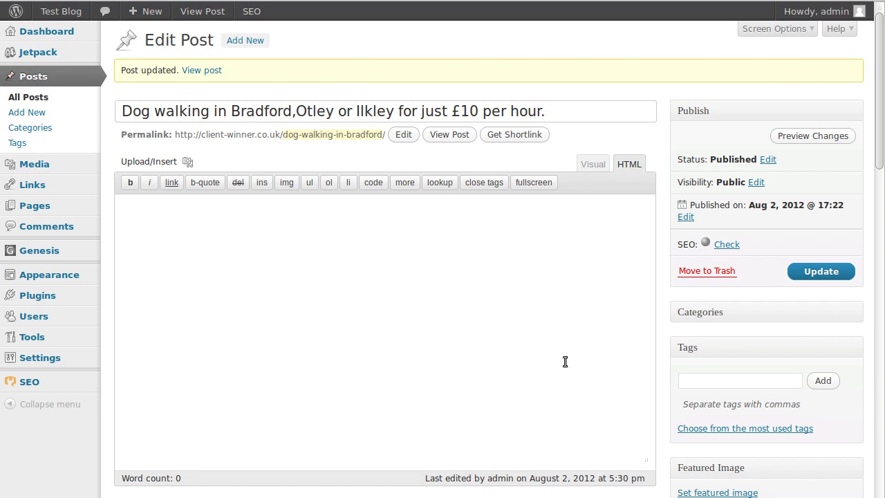
# Copy the focus keyword 'Dog walking in Bradford' from line 2 of the Pluma notes.
pyautogui.scroll(-5, 565, 361)
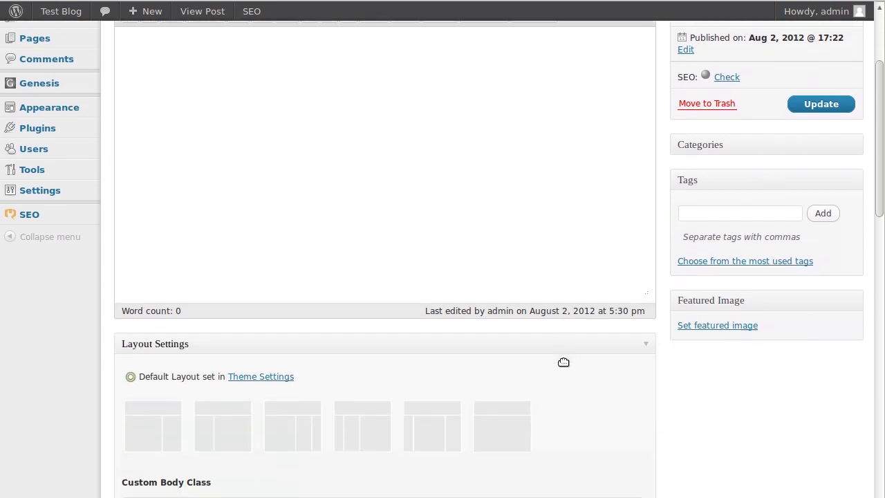
pyautogui.scroll(-6, 564, 362)
pyautogui.scroll(-4, 564, 362)
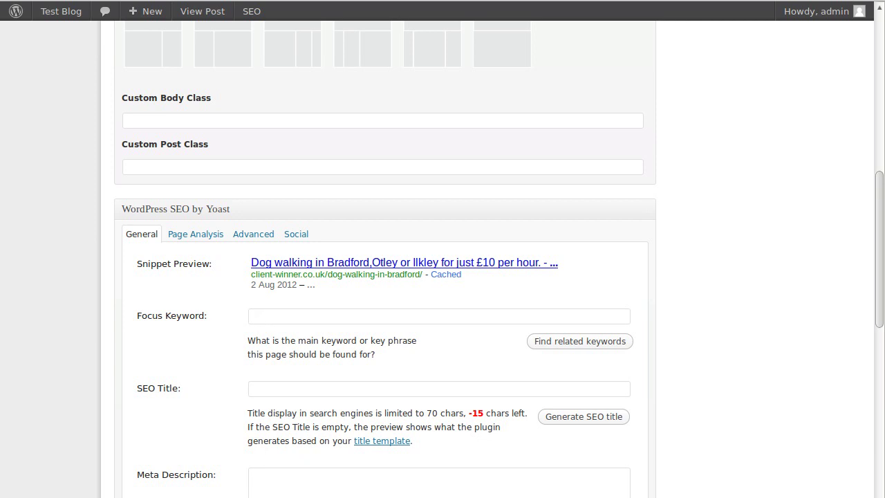
pyautogui.hotkey('alt', 'Tab')
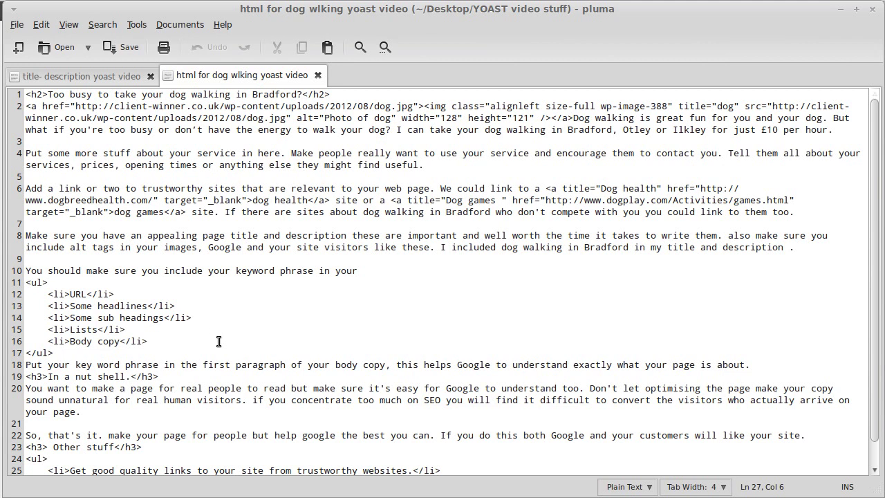
pyautogui.click(103, 76)
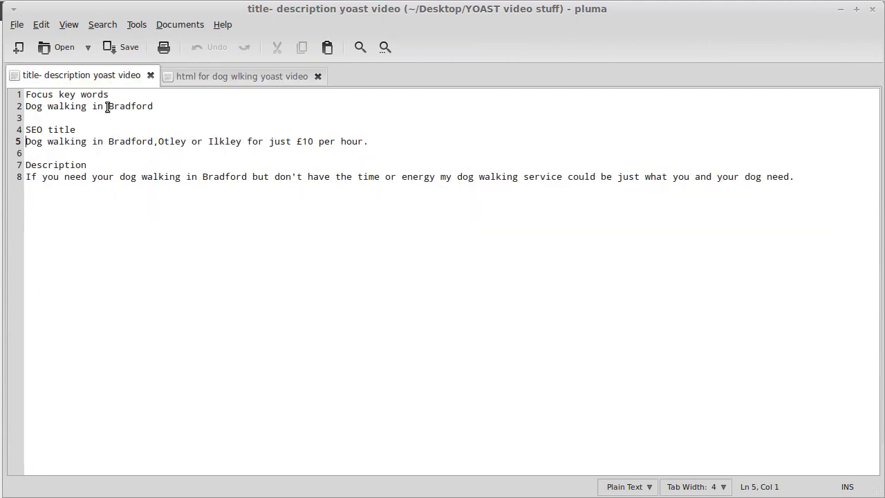
pyautogui.tripleClick(107, 107)
pyautogui.rightClick(107, 107)
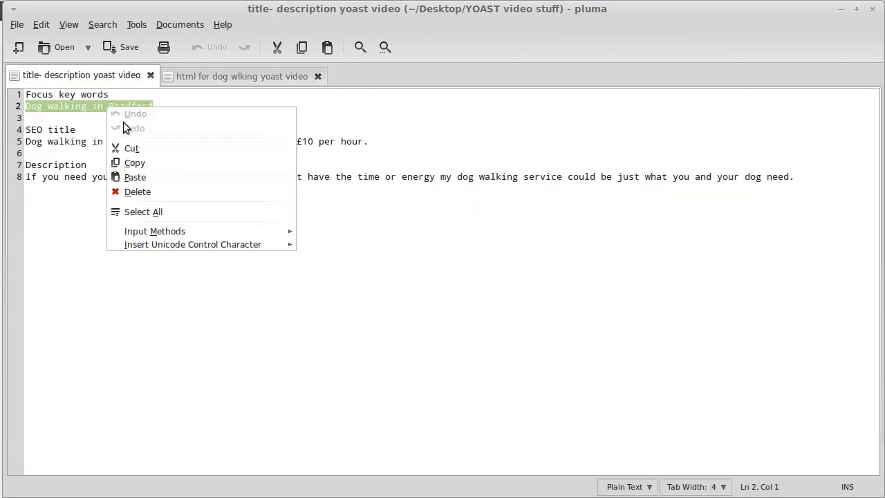
pyautogui.click(138, 167)
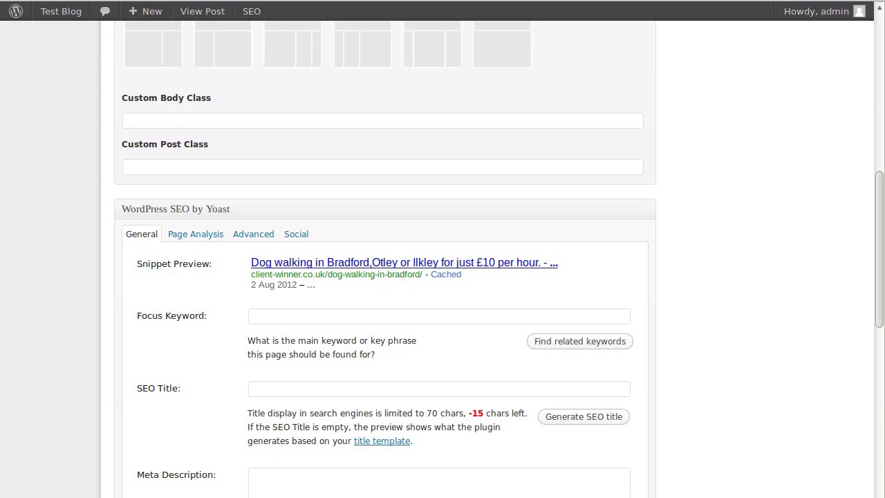
# Paste 'Dog walking in Bradford' into the Yoast Focus Keyword field.
pyautogui.click(257, 322)
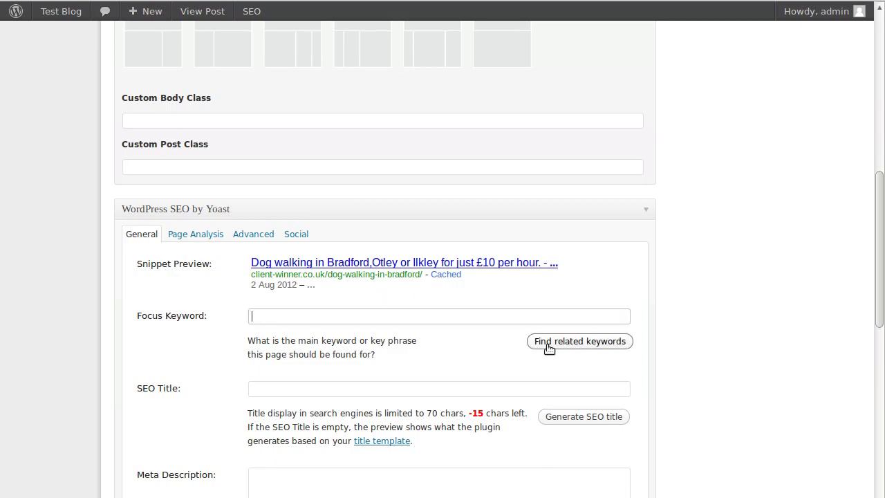
pyautogui.hotkey('ctrl', 'v')
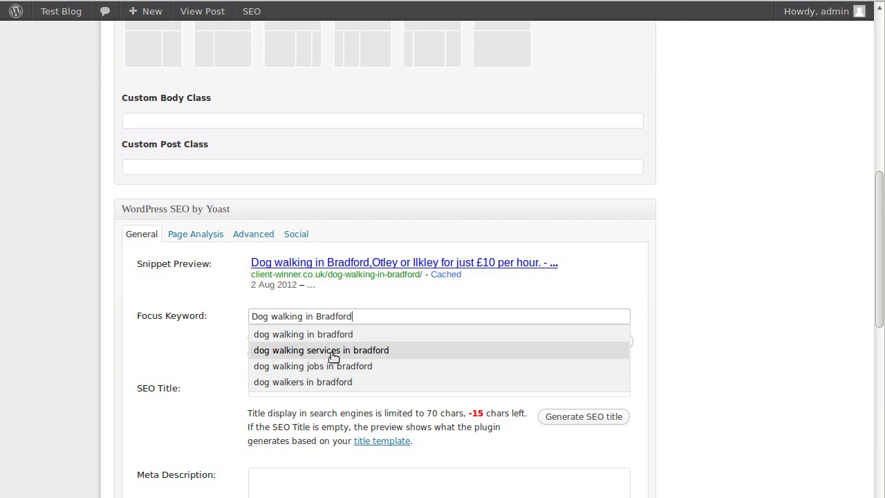
pyautogui.click(218, 352)
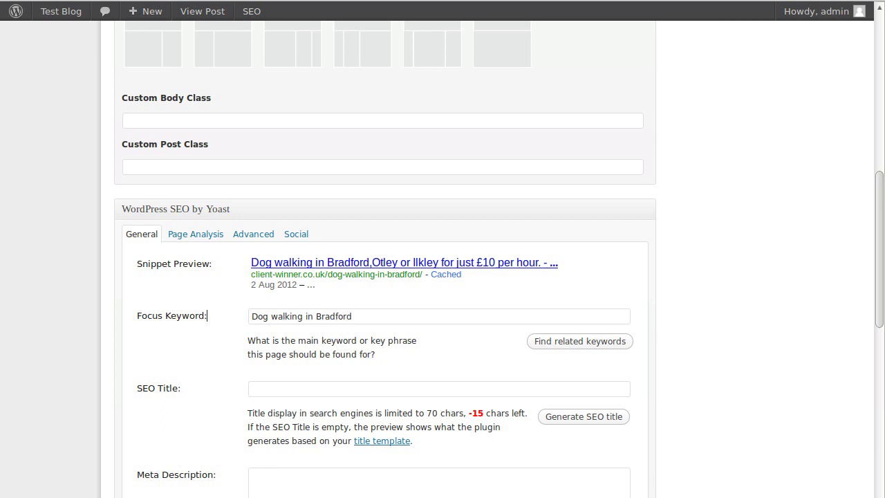
# Copy the SEO title line from the Pluma notes.
pyautogui.hotkey('alt', 'Tab')
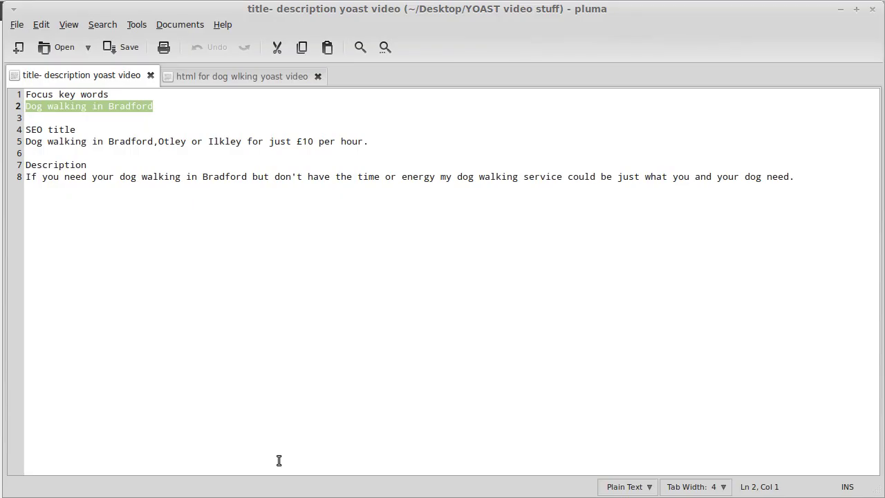
pyautogui.tripleClick(145, 142)
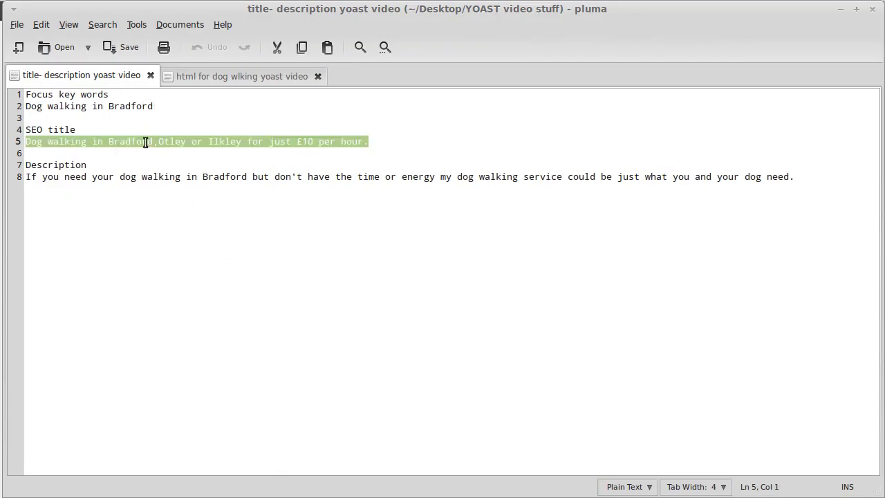
pyautogui.rightClick(183, 141)
pyautogui.click(206, 199)
pyautogui.hotkey('alt', 'Tab')
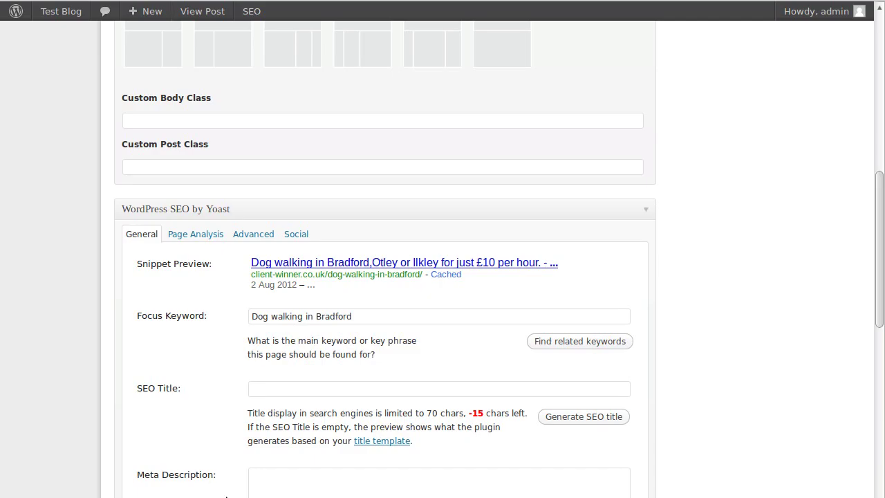
# Paste 'Dog walking in Bradford,Otley or Ilkley for just £10 per hour.' as the SEO title.
pyautogui.click(265, 388)
pyautogui.rightClick(265, 389)
pyautogui.click(286, 447)
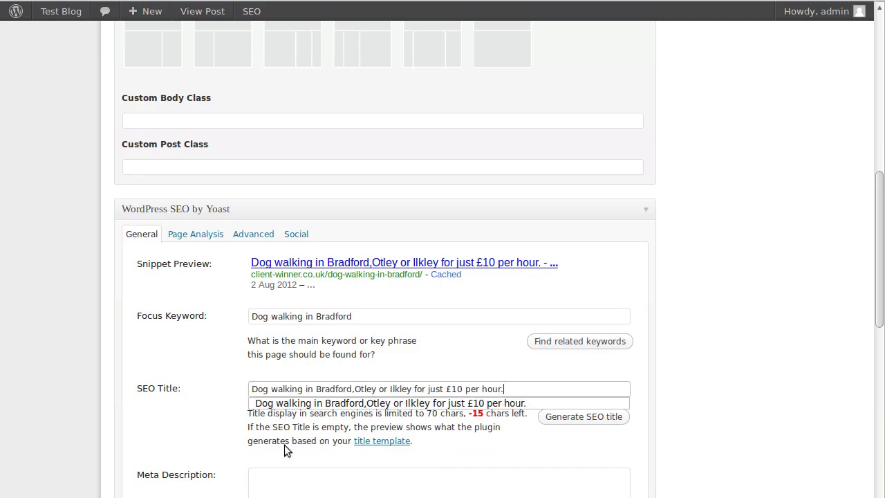
# Copy the meta description sentence from the Pluma notes.
pyautogui.scroll(-5, 266, 410)
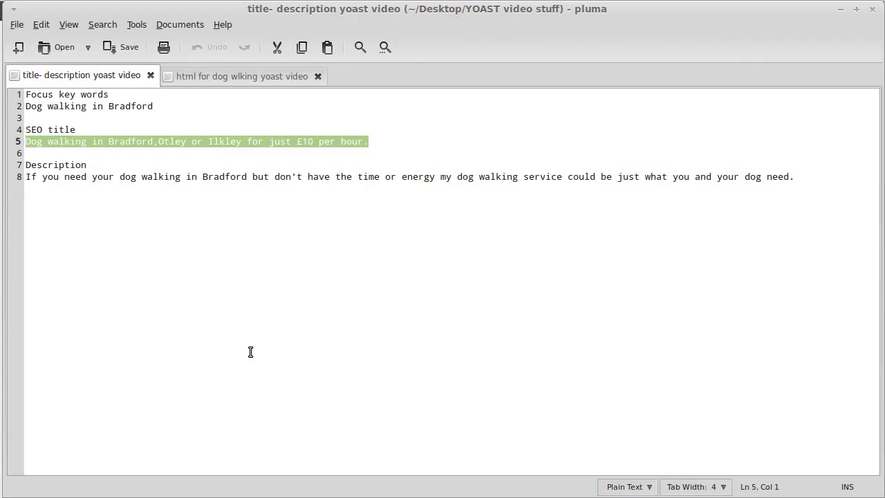
pyautogui.tripleClick(265, 177)
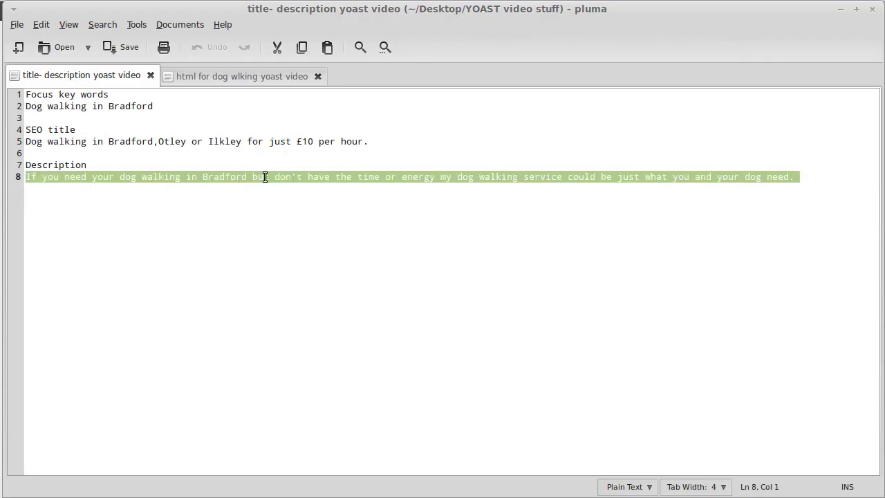
pyautogui.rightClick(265, 176)
pyautogui.click(286, 236)
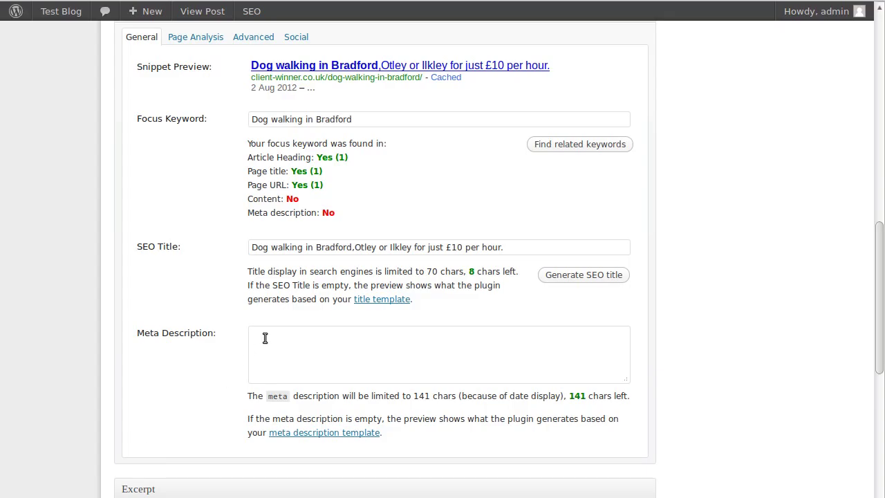
# Paste the dog-walking service sentence into the Yoast Meta Description box.
pyautogui.click(265, 338)
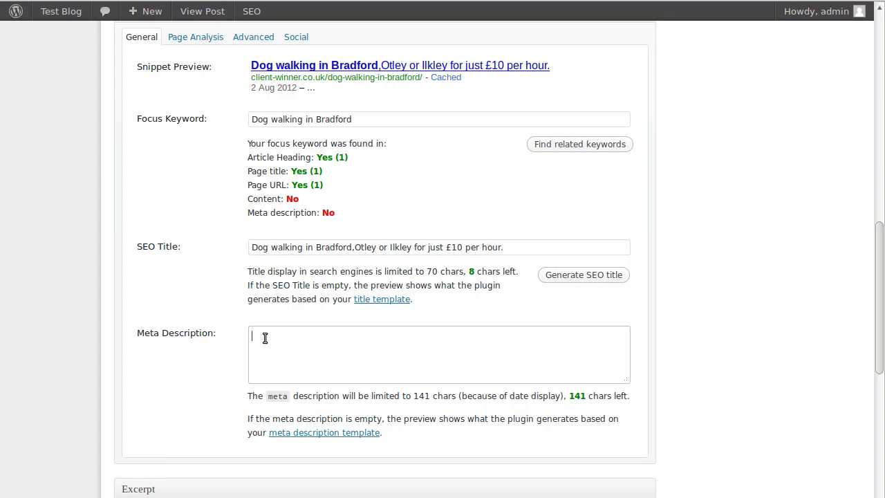
pyautogui.hotkey('ctrl', 'v')
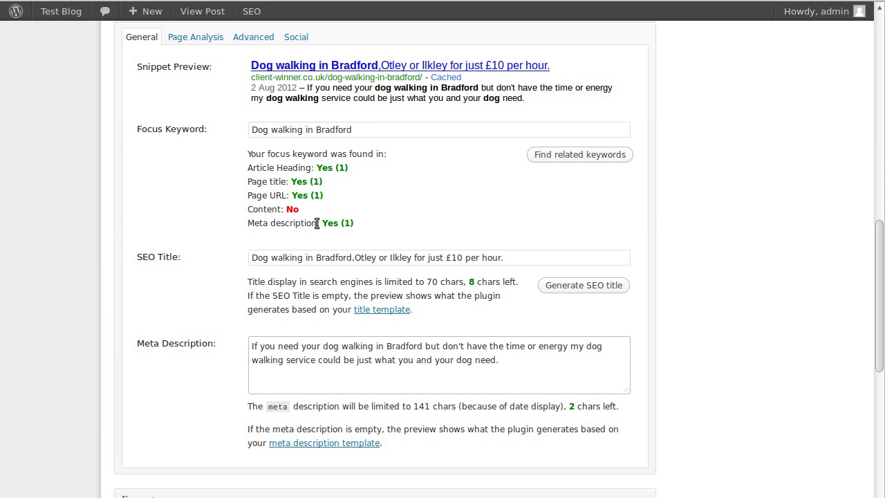
pyautogui.scroll(10, 380, 386)
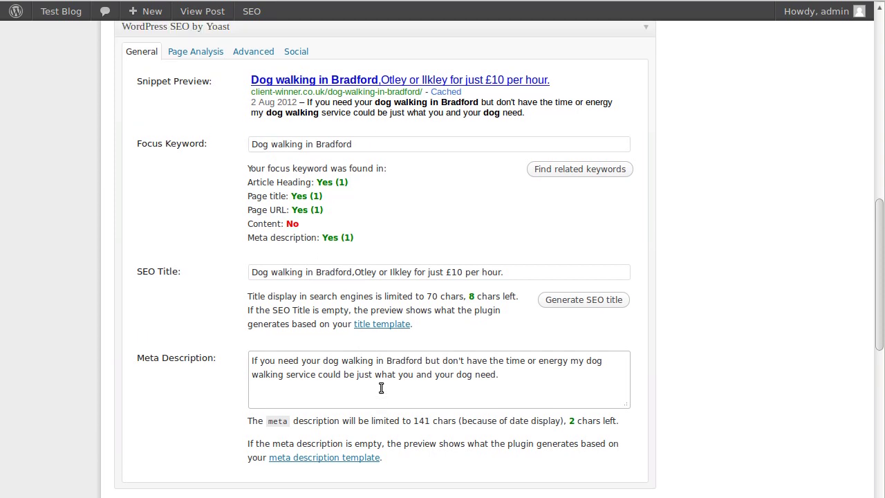
pyautogui.scroll(1, 382, 387)
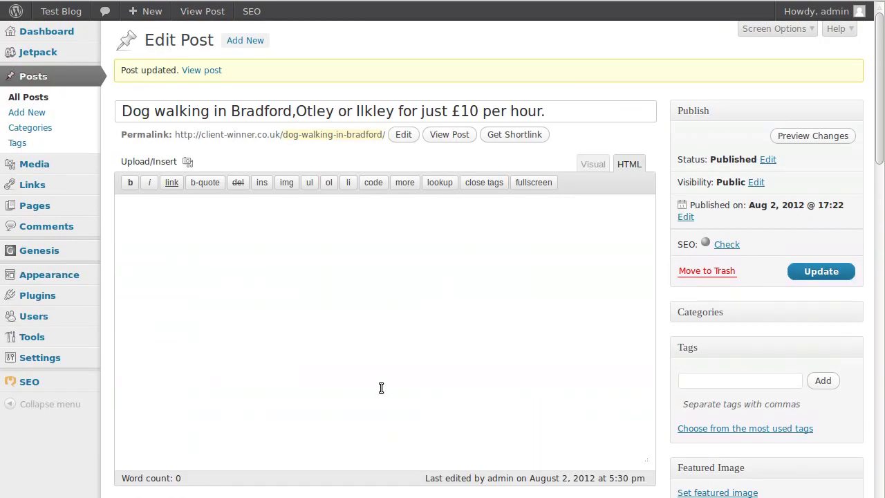
# Copy the whole 'html for dog wlking yoast video' document into the post's HTML editor.
pyautogui.hotkey('alt', 'Tab')
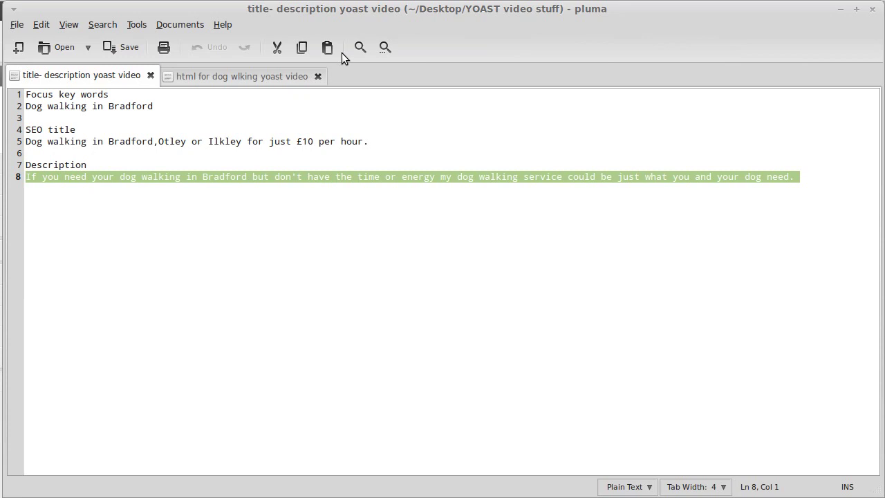
pyautogui.click(260, 82)
pyautogui.click(275, 155)
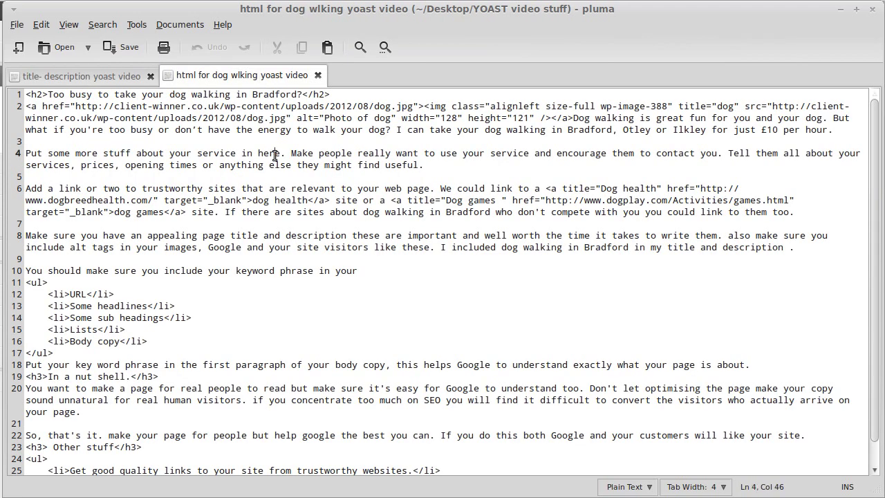
pyautogui.hotkey('ctrl', 'a')
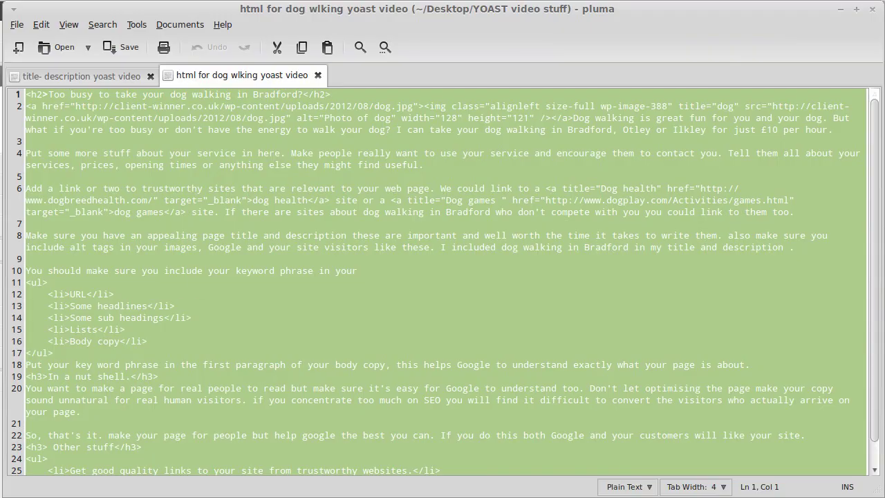
pyautogui.hotkey('alt', 'Tab')
pyautogui.hotkey('ctrl', 'v')
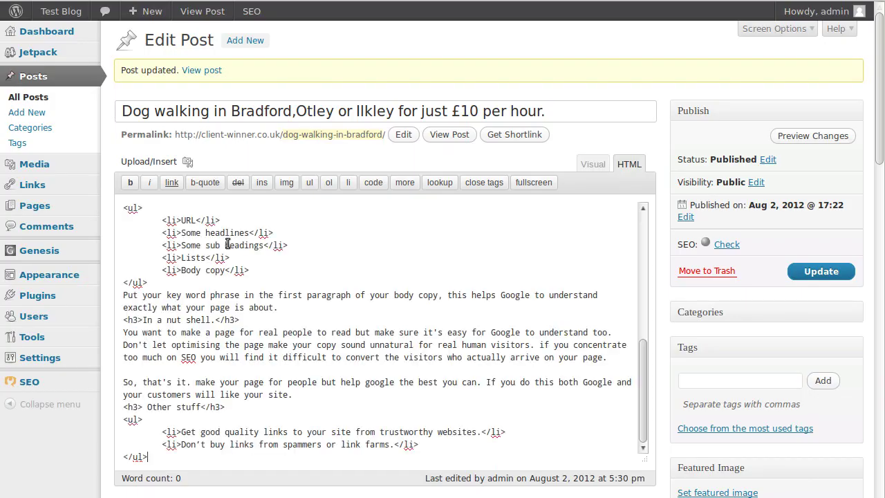
# Update the post so its 341-word content is saved.
pyautogui.click(797, 275)
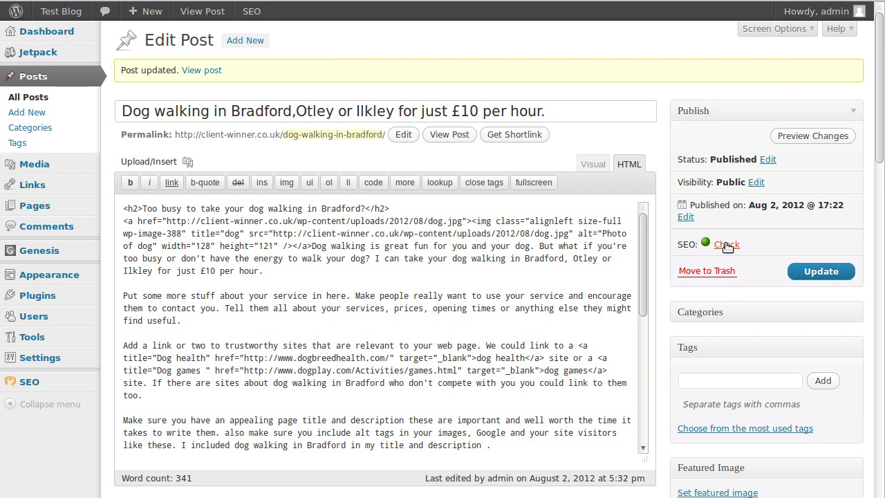
# Review Yoast's General snippet, then its Page Analysis checks including the 'in' stop-word warning.
pyautogui.click(726, 244)
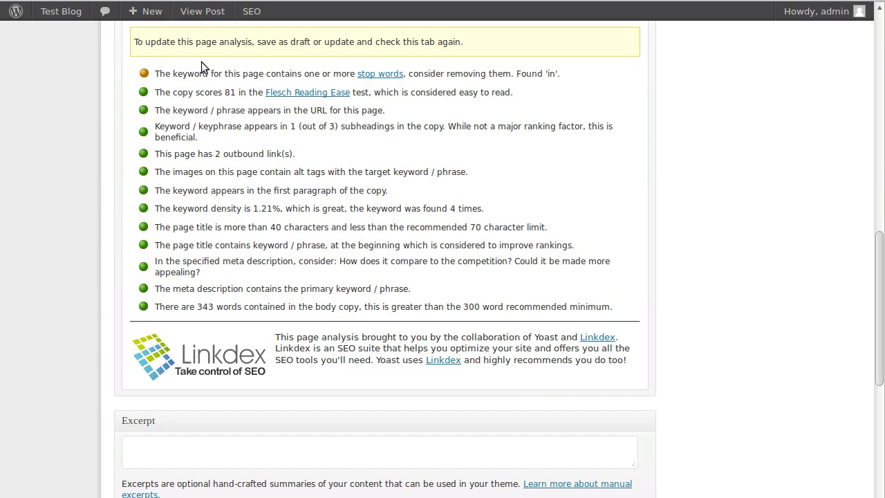
pyautogui.scroll(3, 192, 302)
pyautogui.scroll(3, 192, 302)
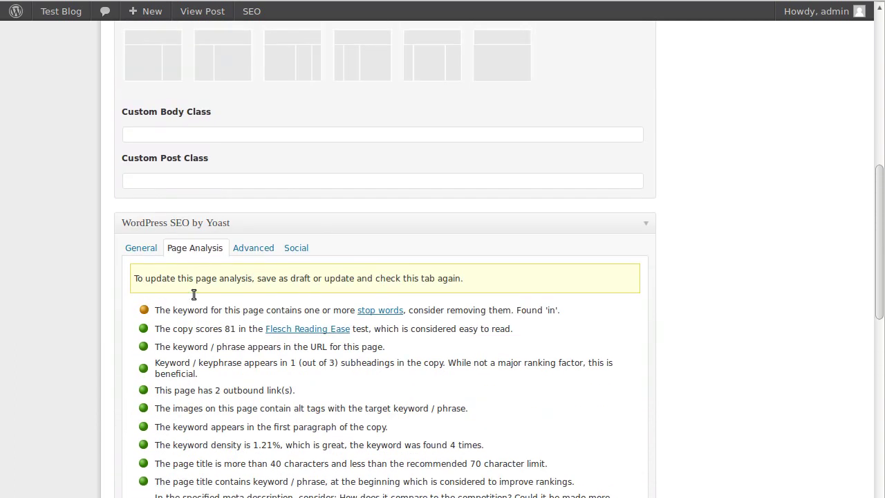
pyautogui.click(140, 249)
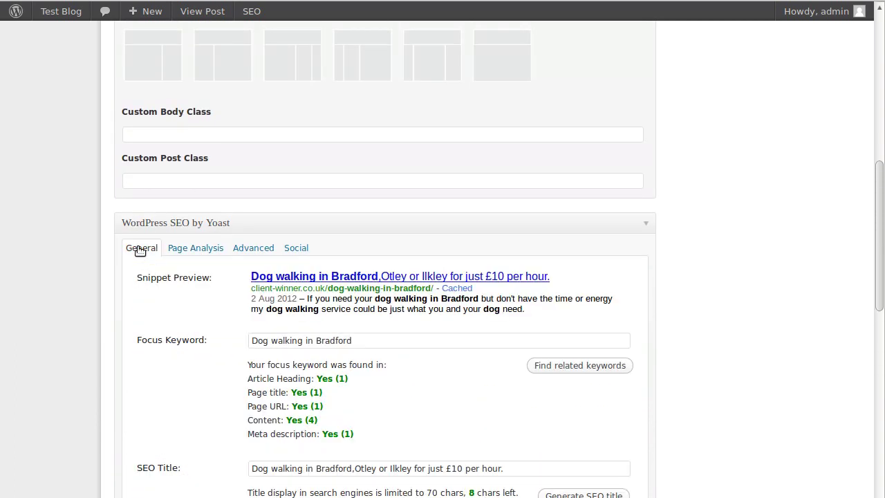
pyautogui.scroll(-3, 203, 298)
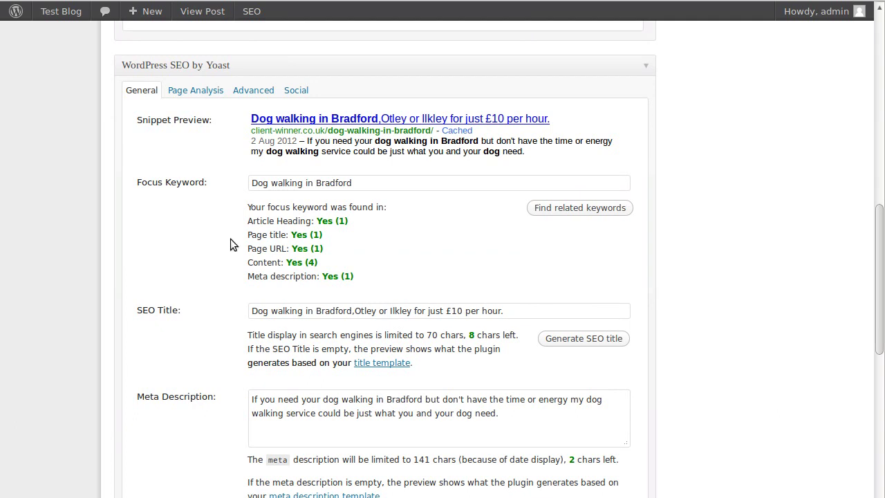
pyautogui.click(196, 91)
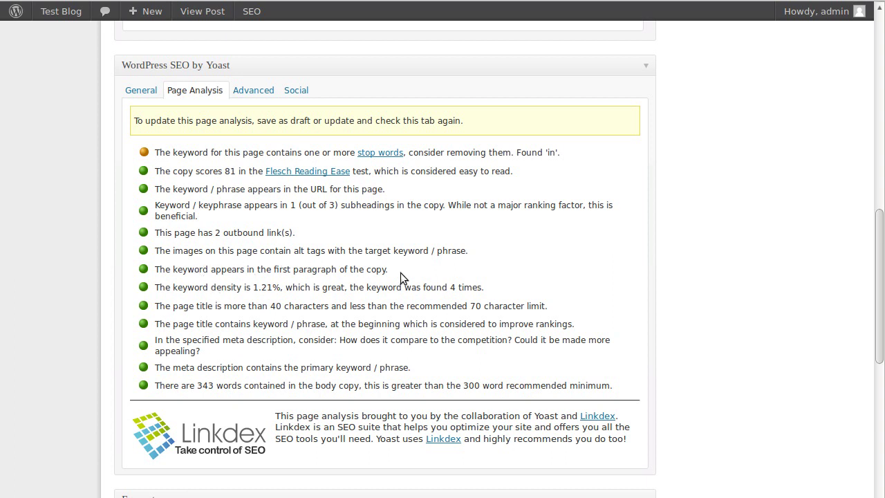
pyautogui.moveTo(173, 287); pyautogui.dragTo(282, 287)
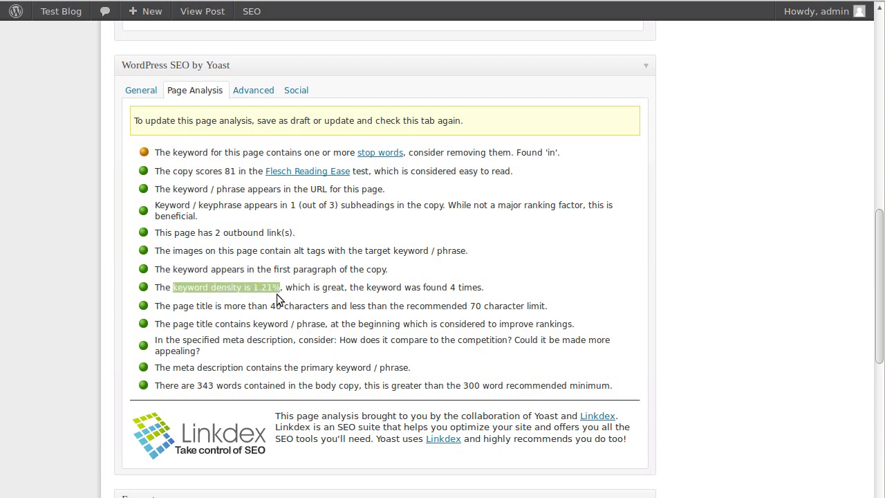
pyautogui.click(276, 294)
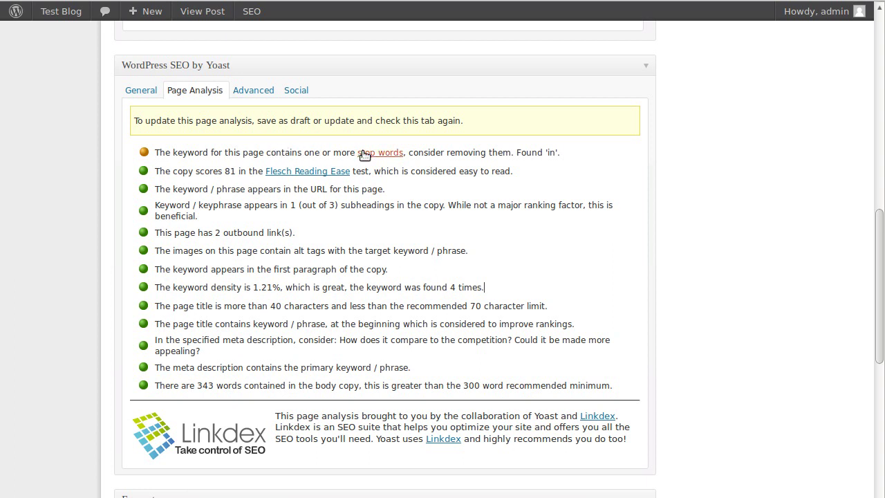
pyautogui.scroll(5, 425, 336)
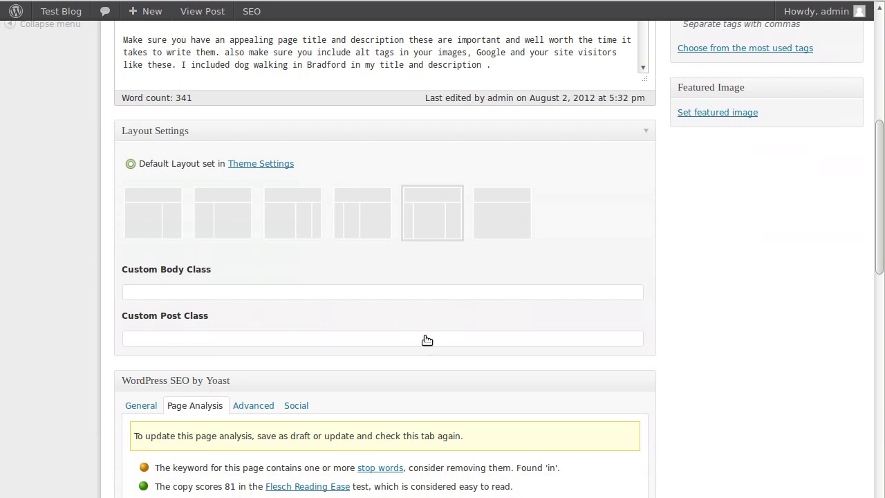
# Show Yoast's General details with focus keyword 'Dog walking in Bradford', then the post body.
pyautogui.scroll(-5, 425, 338)
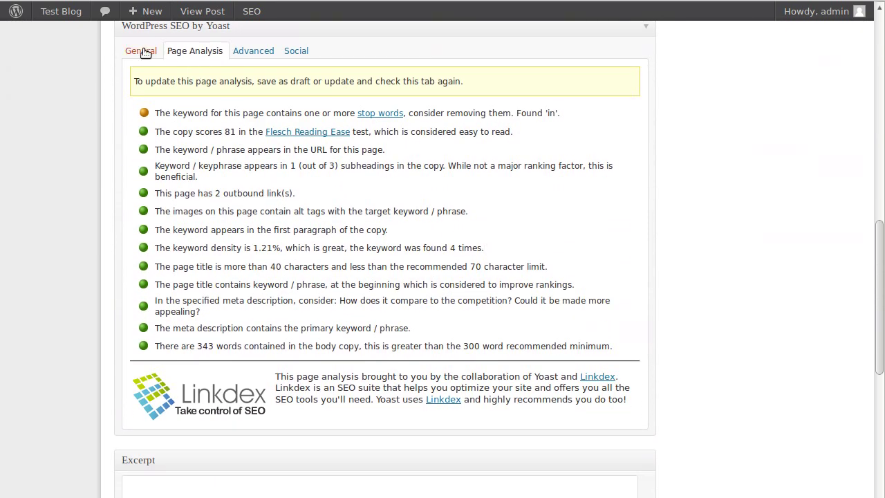
pyautogui.click(144, 51)
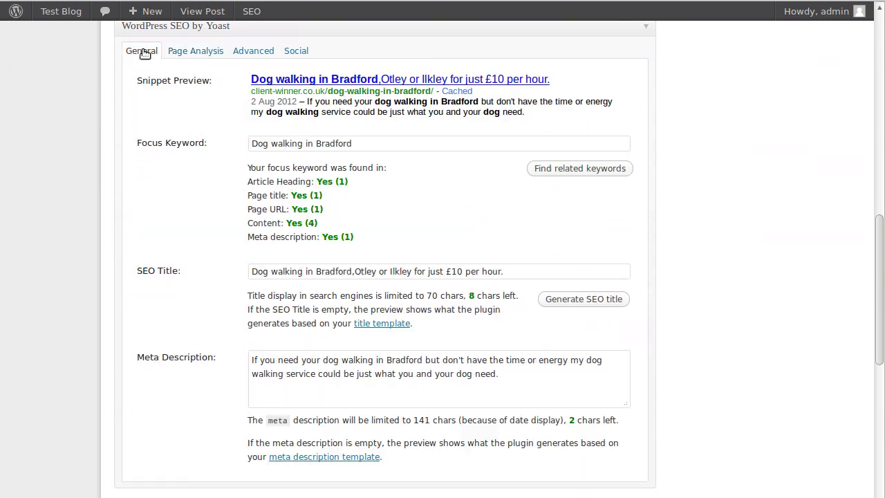
pyautogui.click(307, 143)
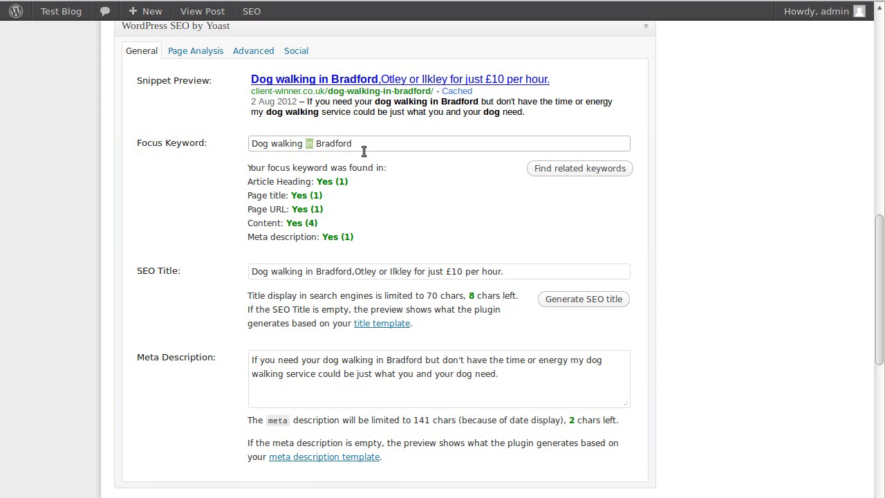
pyautogui.scroll(10, 364, 151)
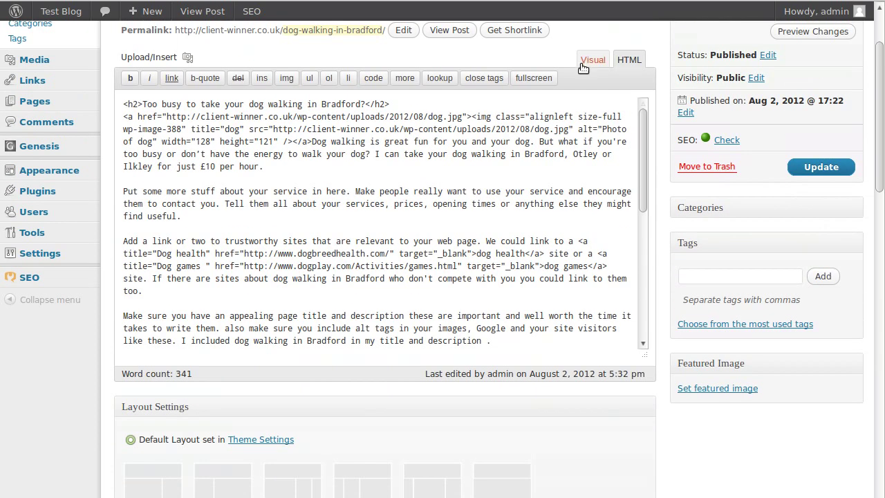
# Show the content in Visual view with heading and dog image, and update the post.
pyautogui.click(587, 60)
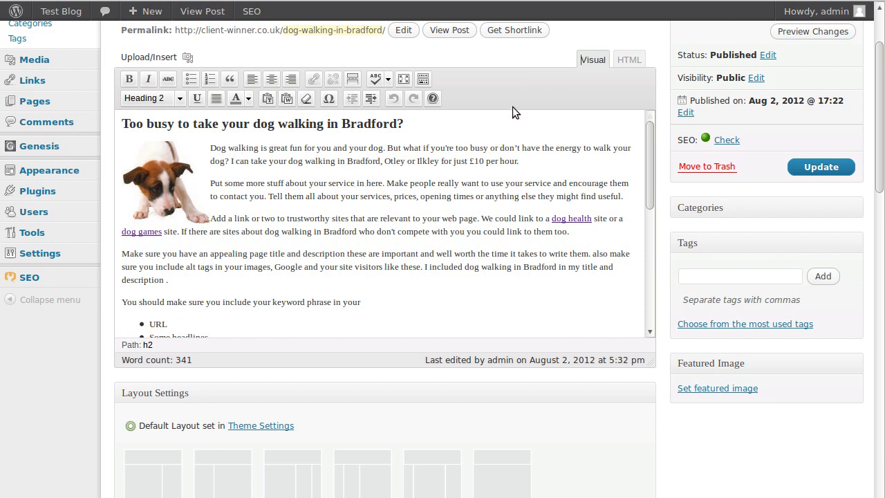
pyautogui.click(824, 168)
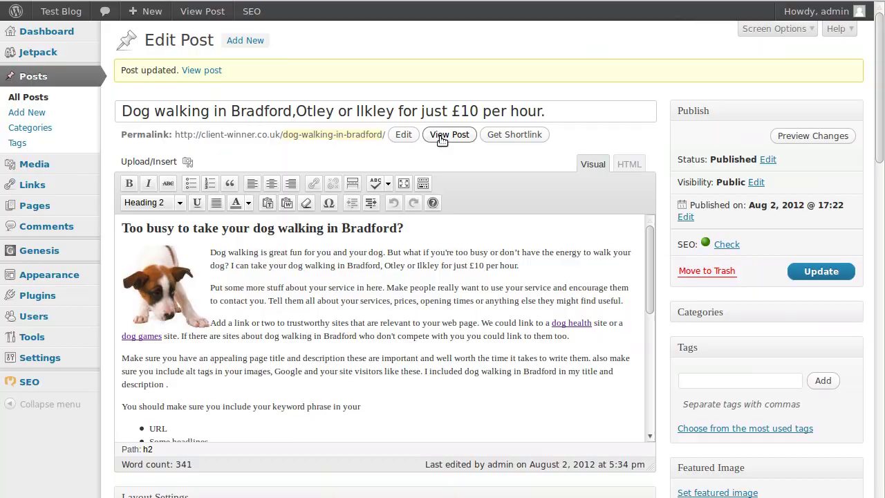
pyautogui.click(441, 137)
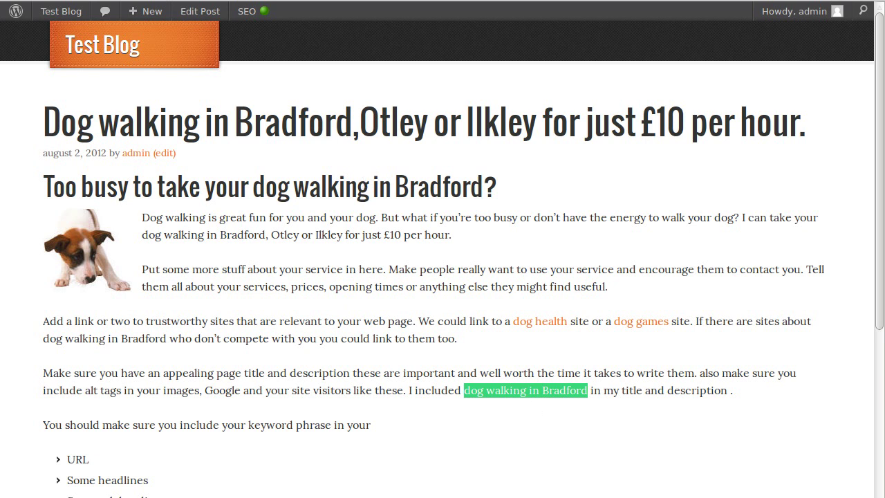
pyautogui.hotkey('alt', 'Left')
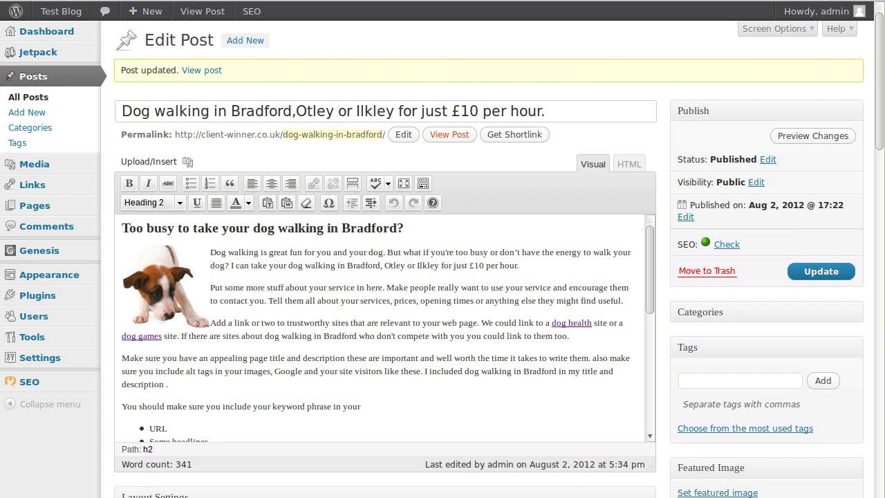